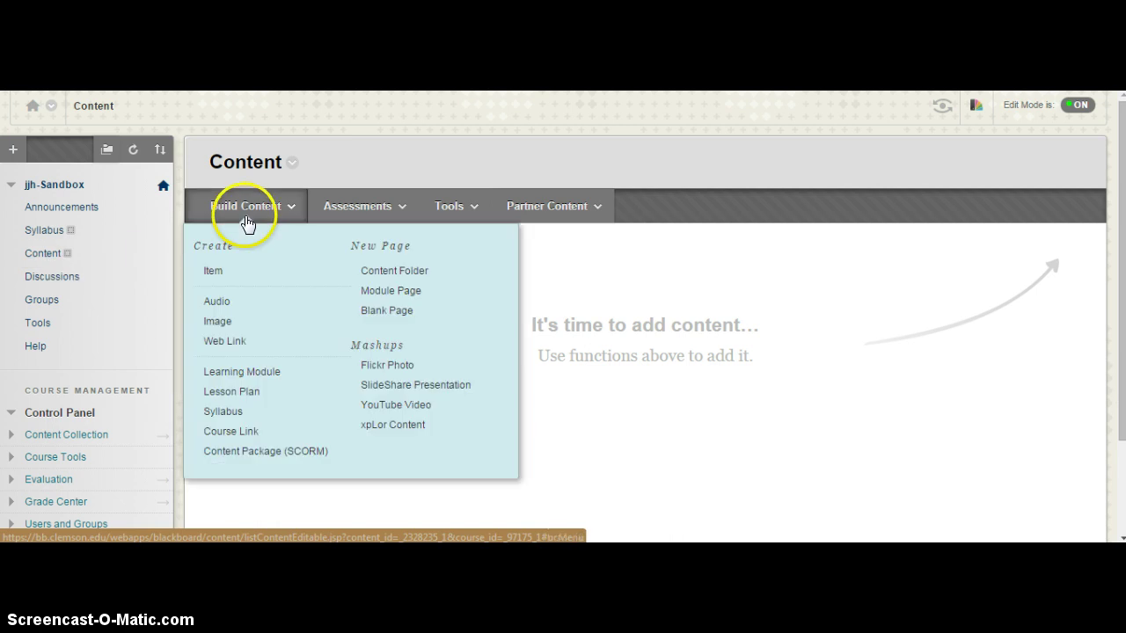
mouse_move(364, 220)
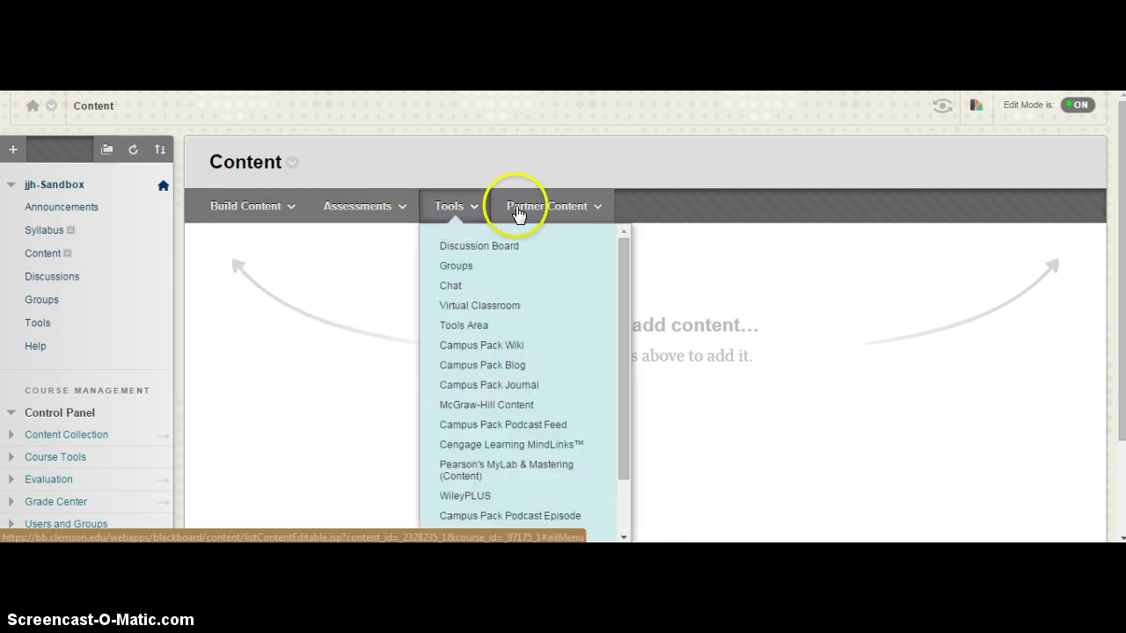
mouse_move(545, 213)
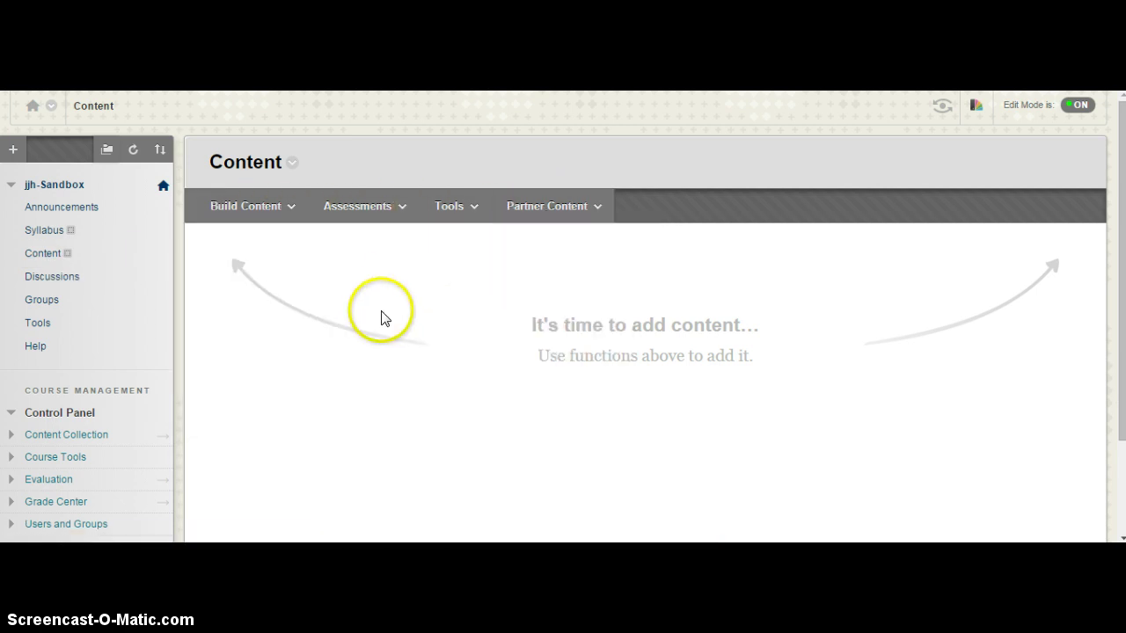
Create a new content item in the Content area and name it "Information"
left_click(251, 218)
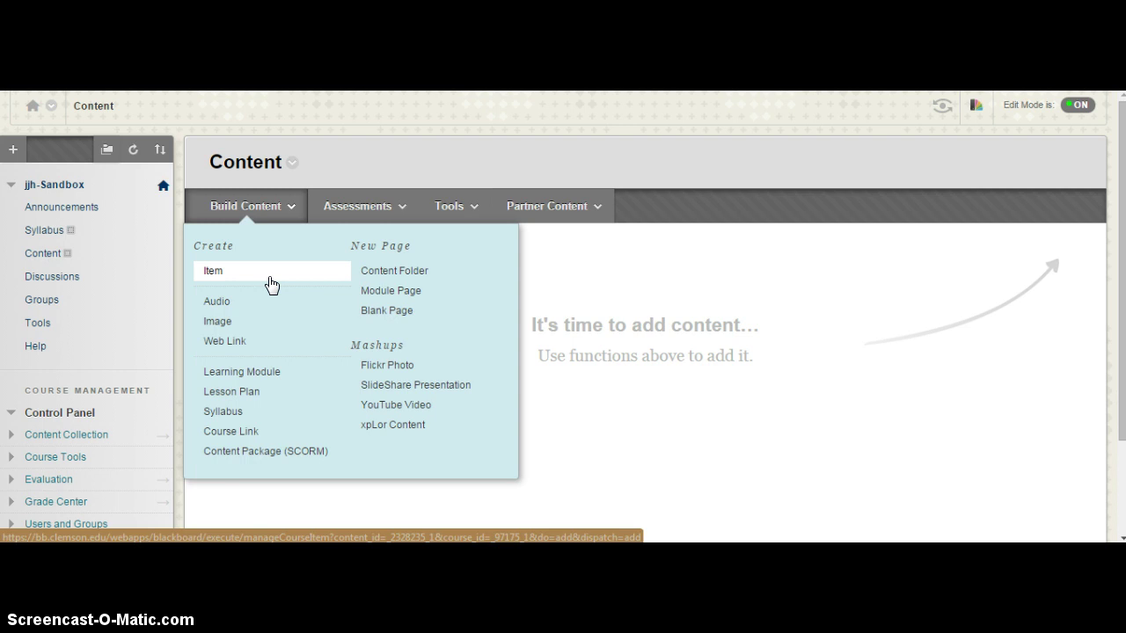
left_click(204, 272)
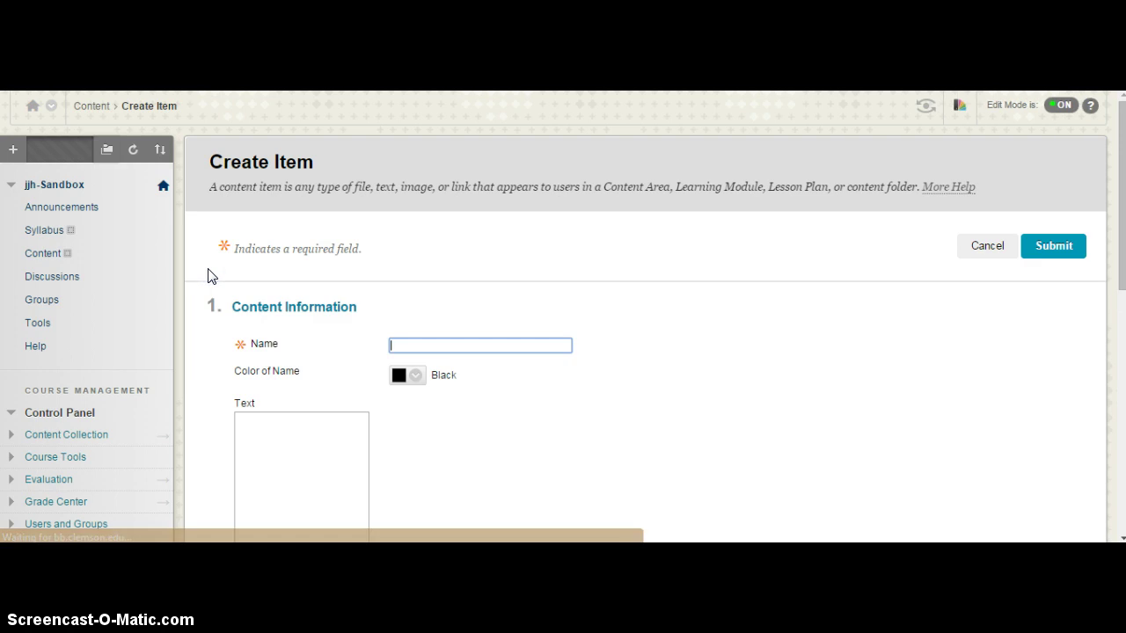
left_click(465, 344)
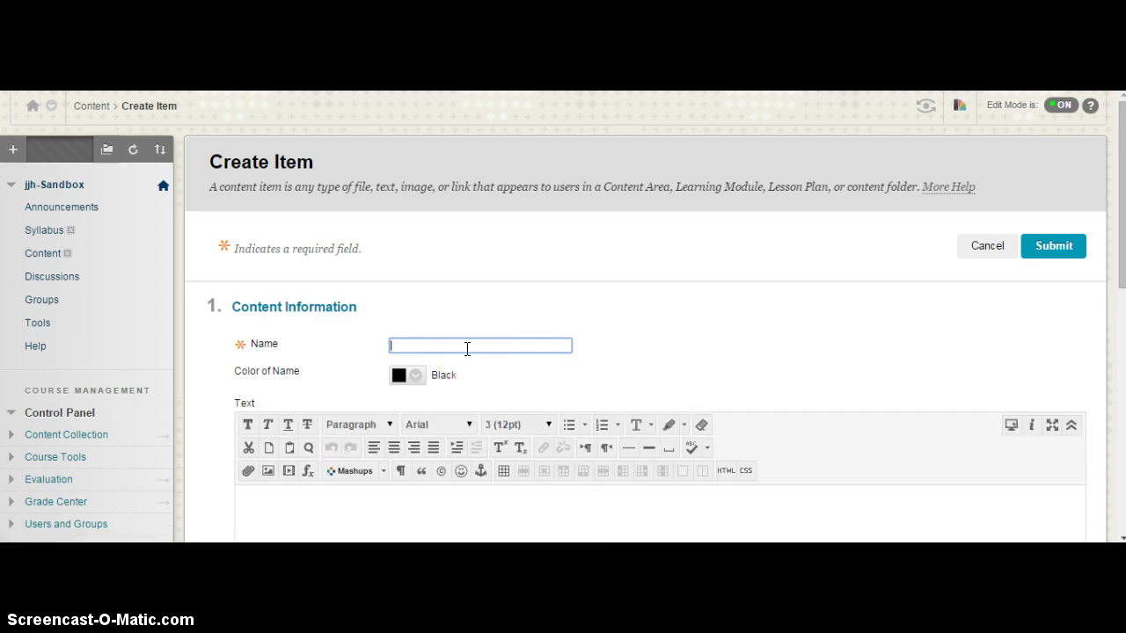
type("Information")
scroll(621, 176, "down", 2)
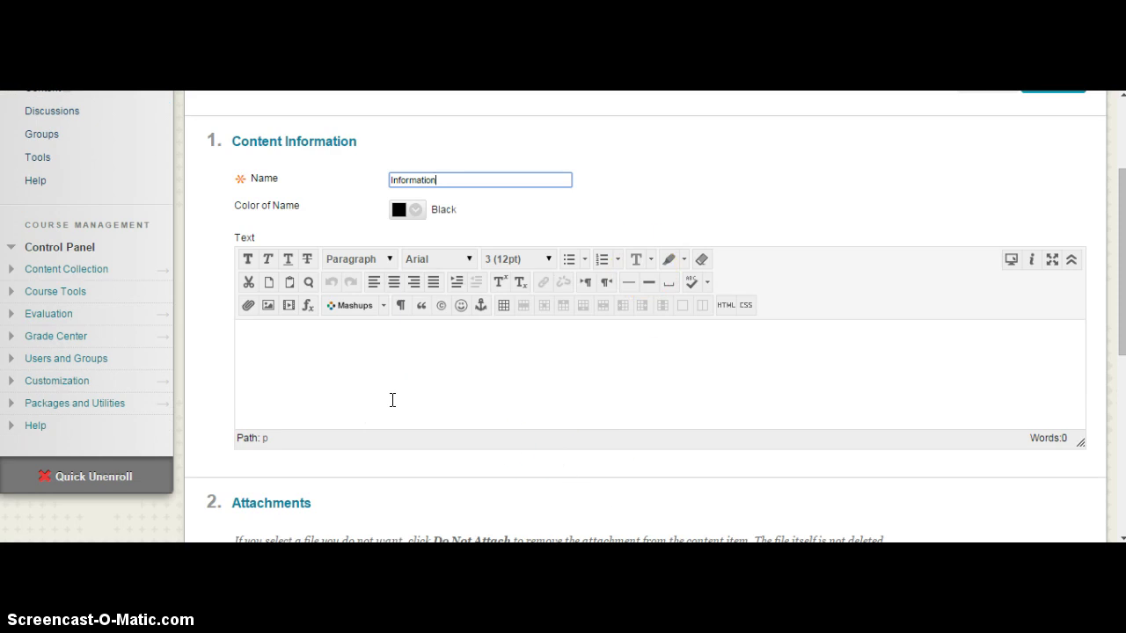
left_click(1072, 259)
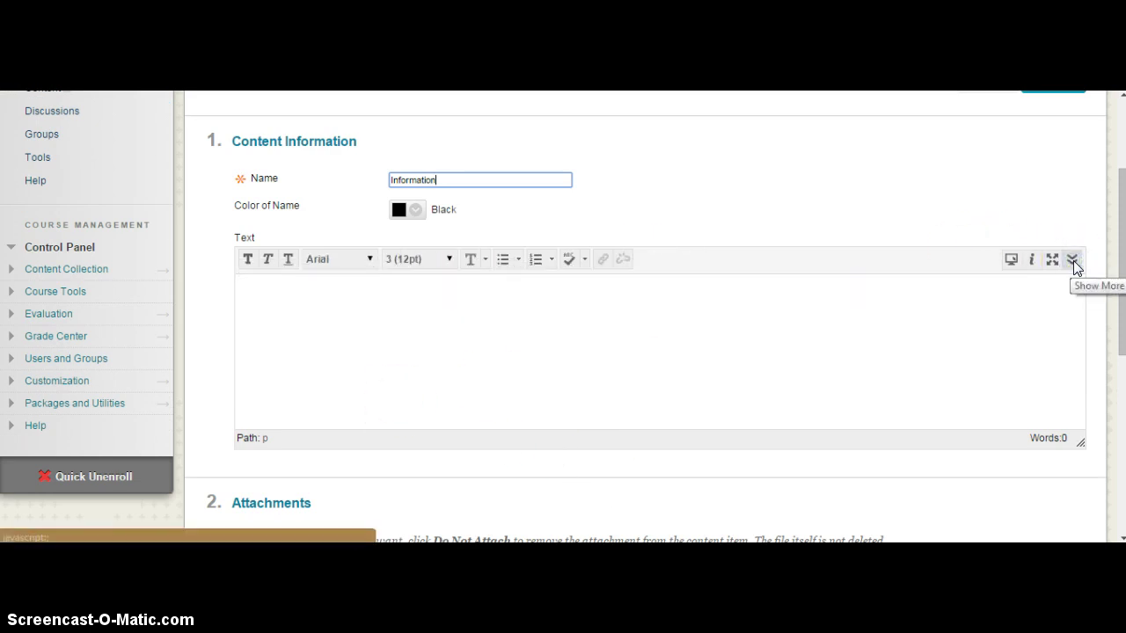
left_click(1072, 260)
left_click(1072, 260)
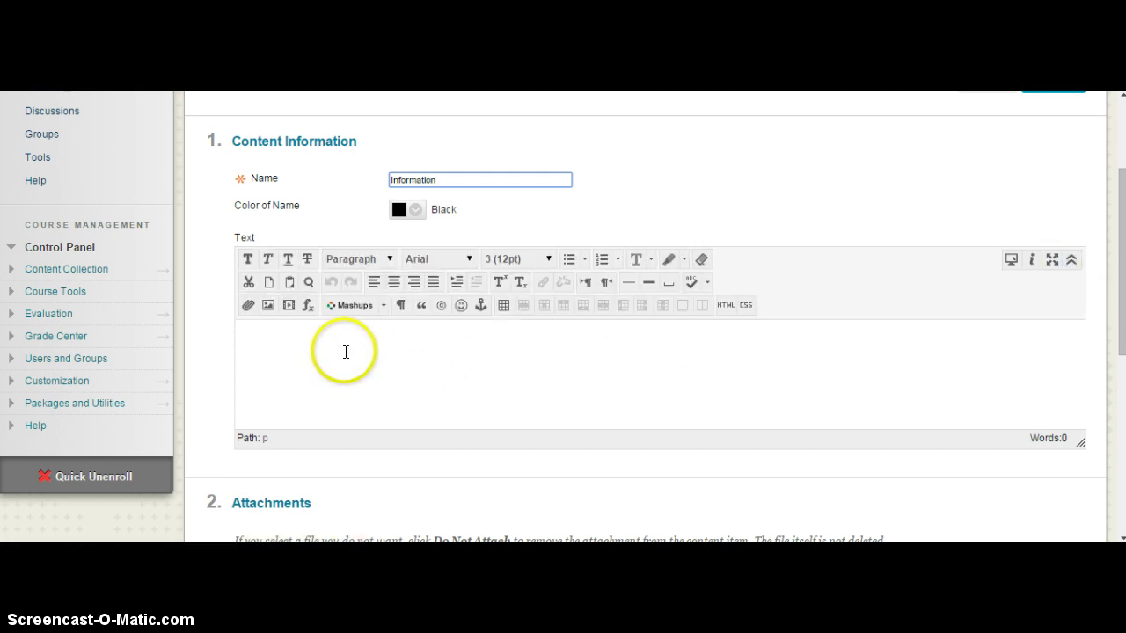
left_click(348, 305)
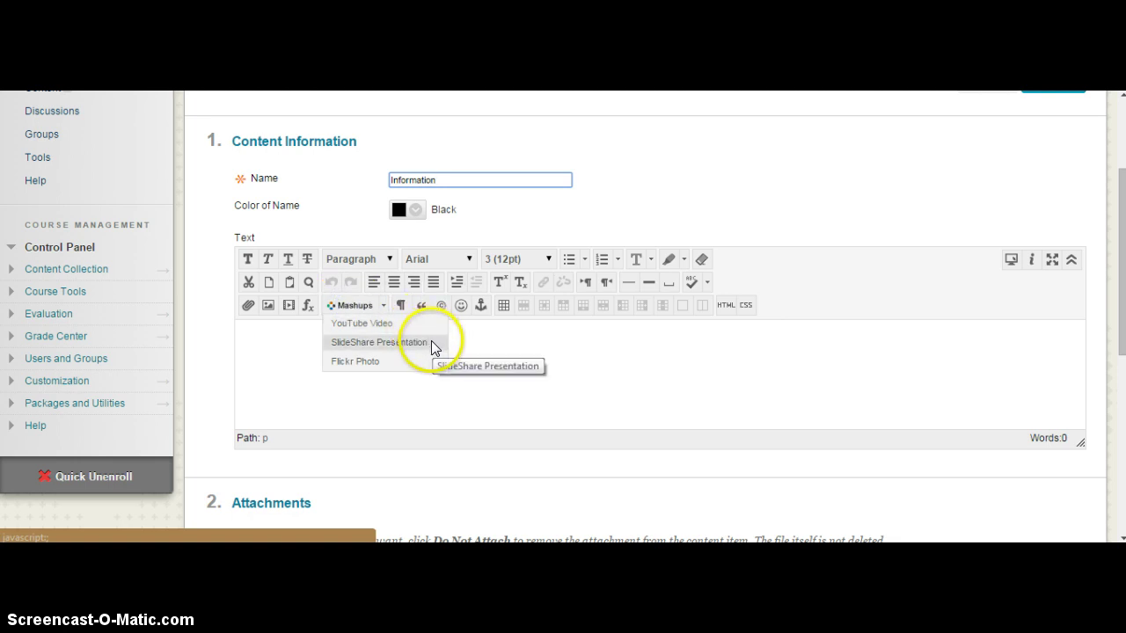
Paste the prepared lesson outline with Lesson Objectives, Assignment Checklist and Reference Materials into the item's text and review it
left_click(591, 353)
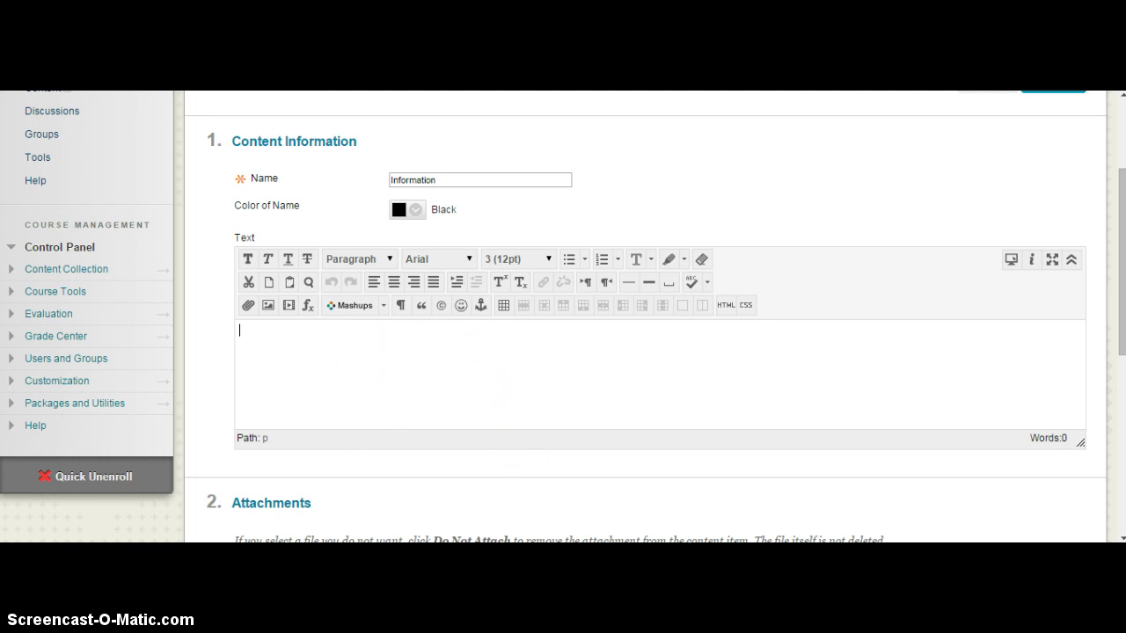
key("ctrl+v")
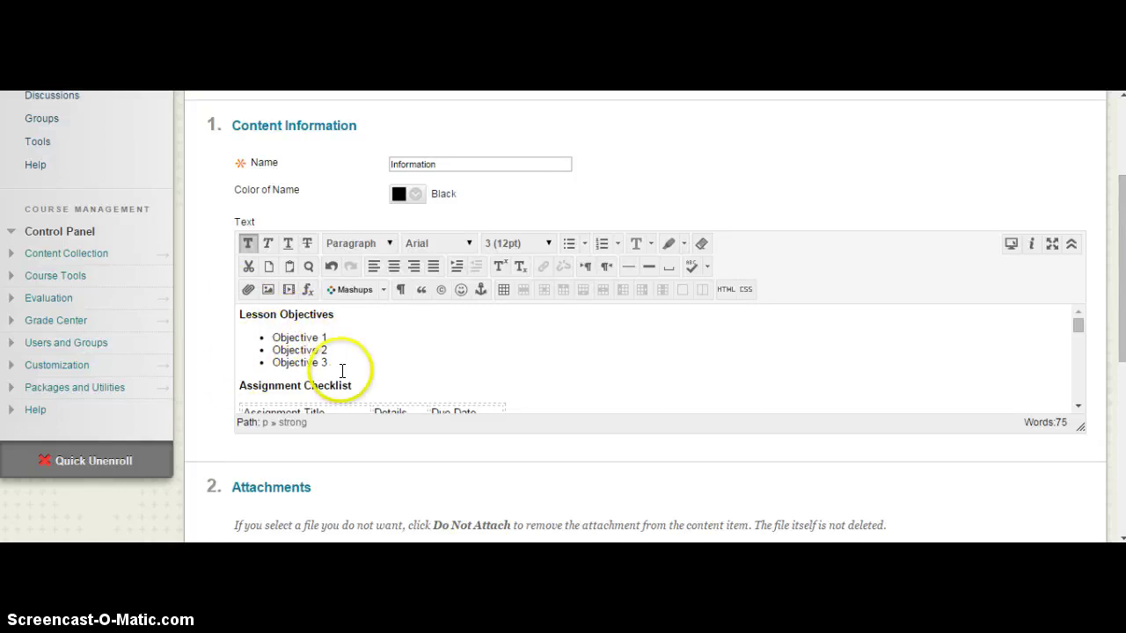
scroll(295, 323, "down", 2)
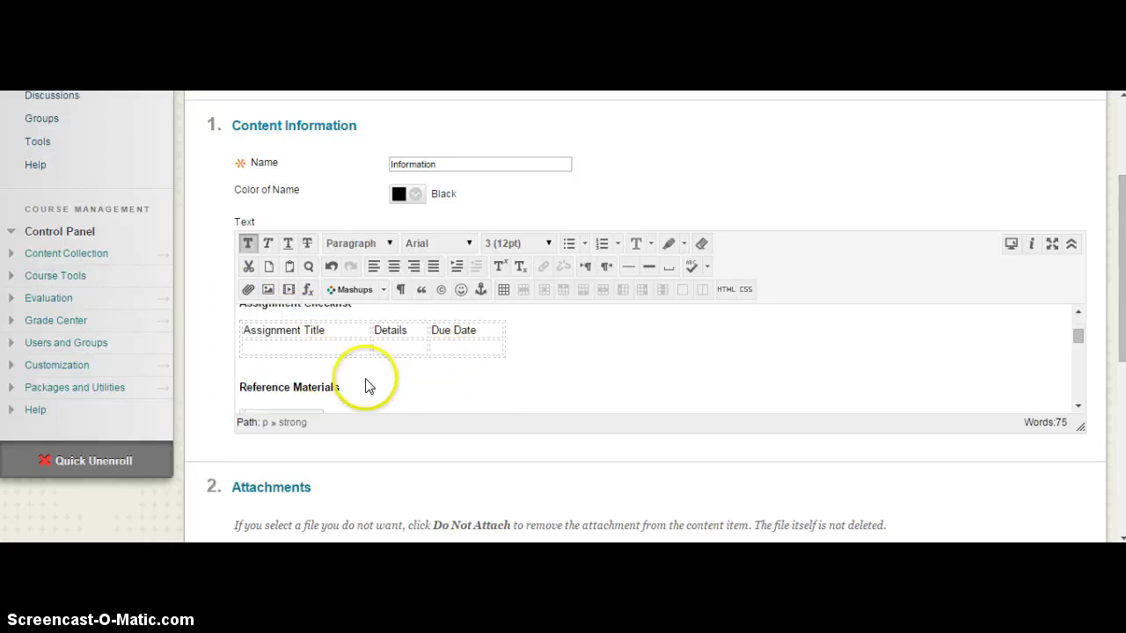
scroll(370, 380, "down", 2)
scroll(610, 366, "down", 3)
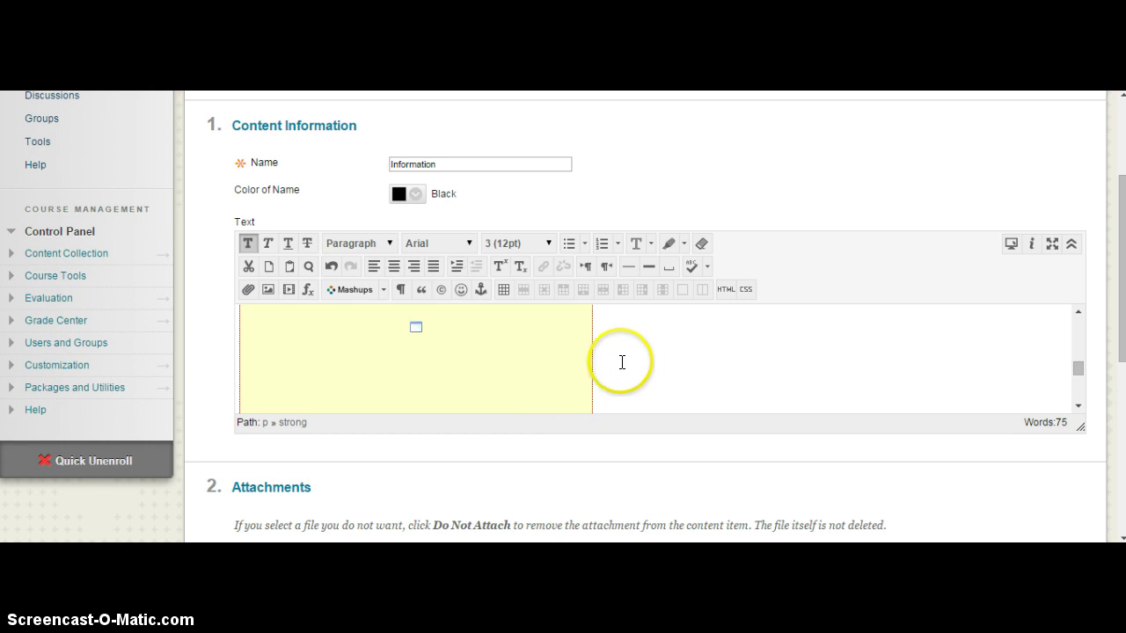
scroll(624, 365, "up", 8)
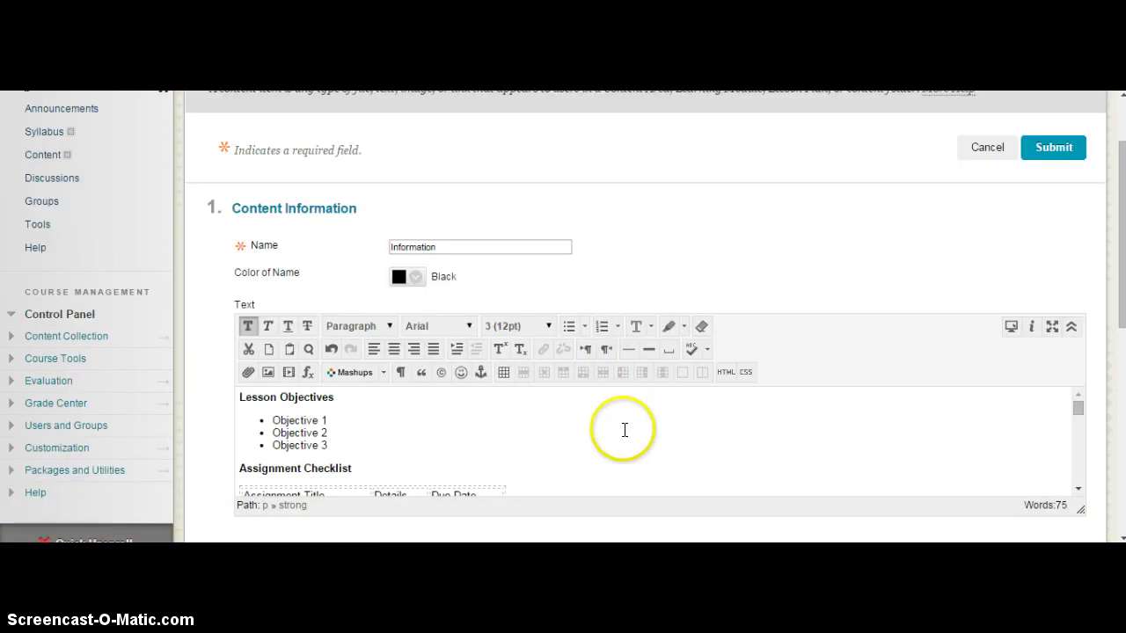
scroll(623, 433, "down", 1)
scroll(1086, 392, "down", 1)
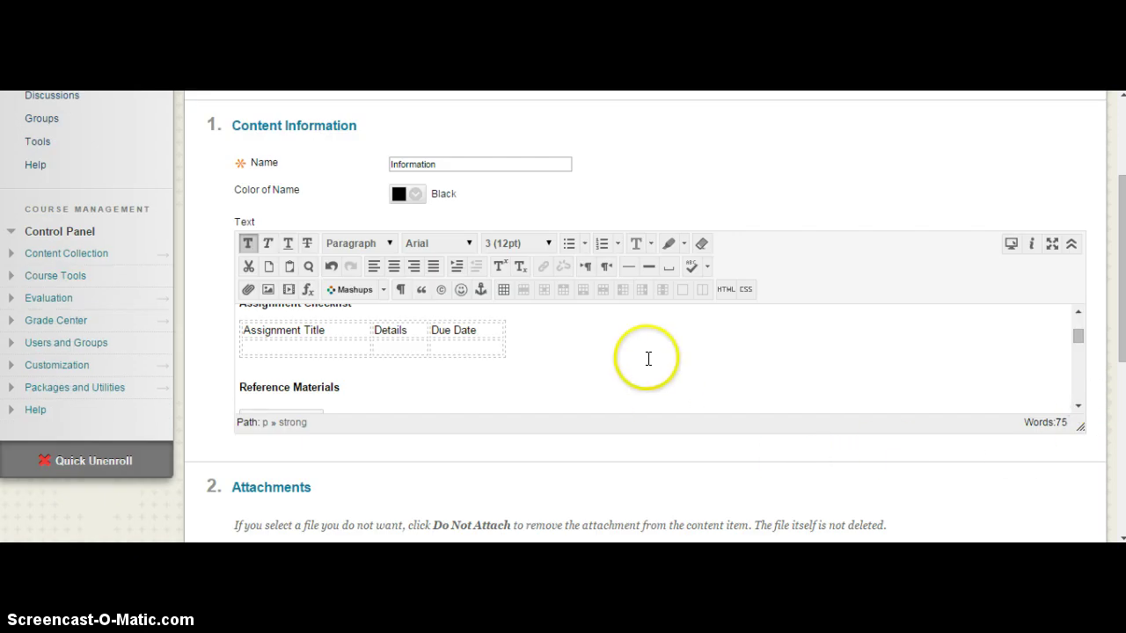
scroll(648, 360, "up", 1)
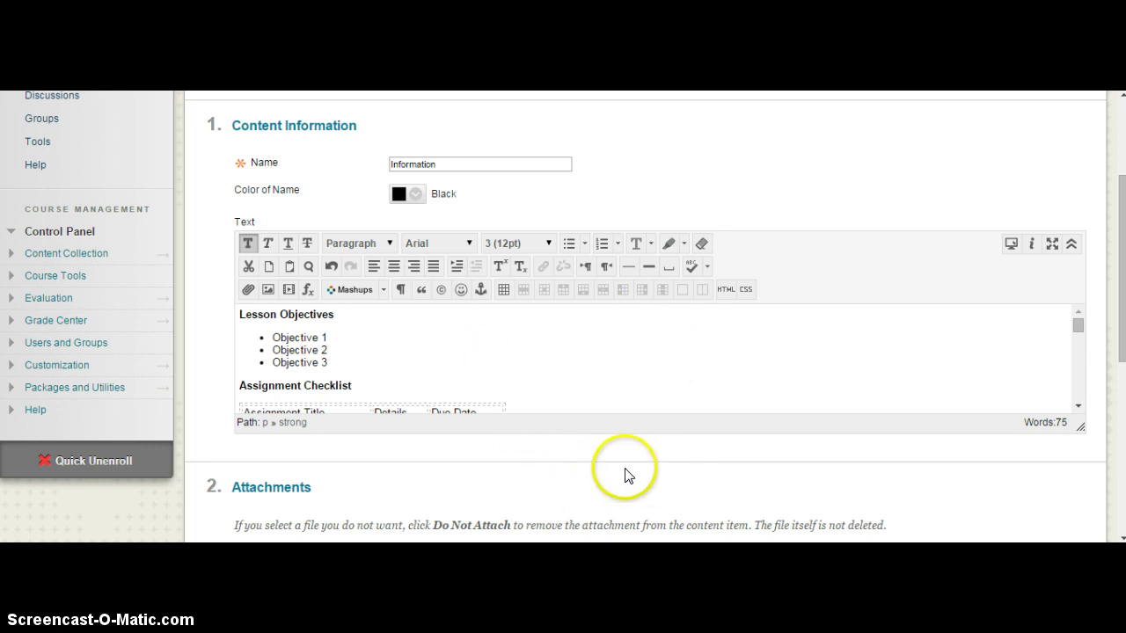
scroll(626, 472, "down", 2)
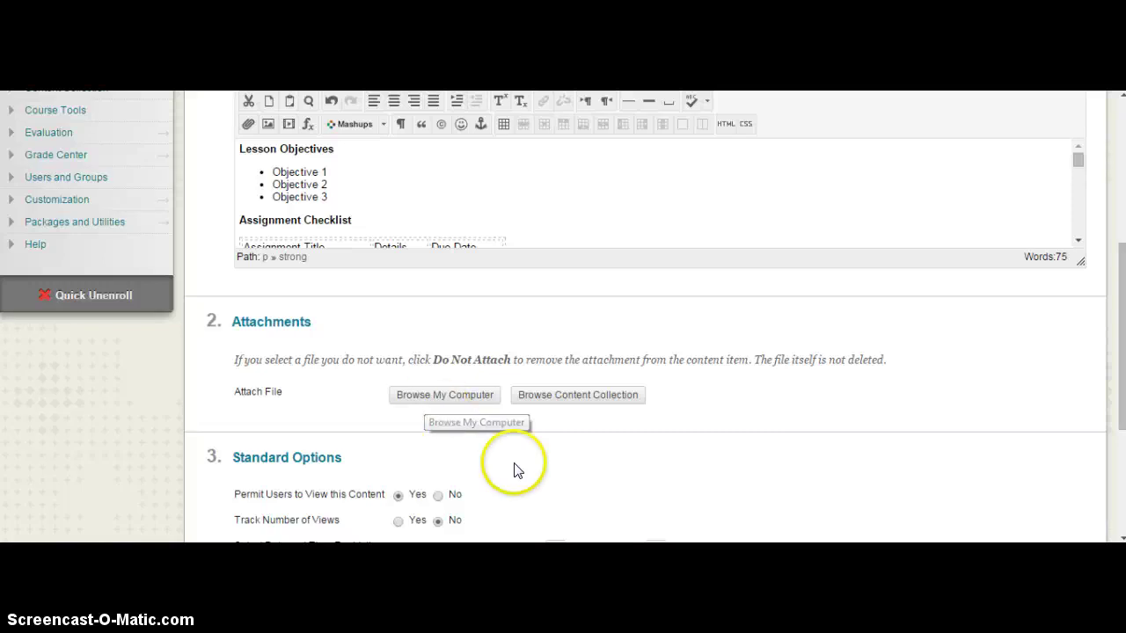
scroll(545, 514, "down", 2)
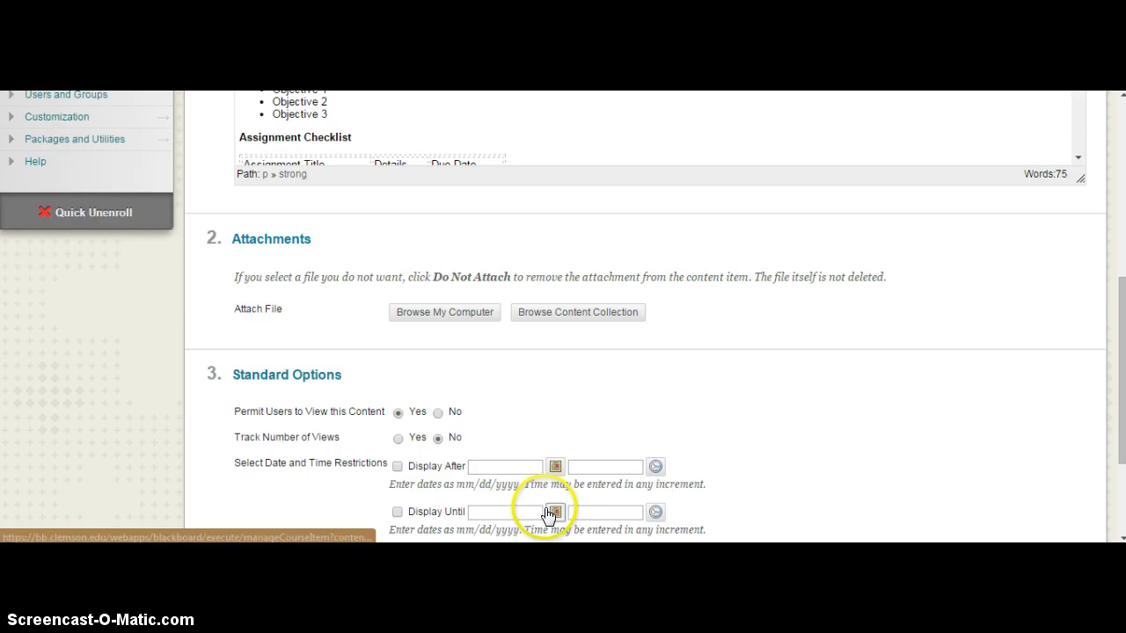
scroll(413, 480, "down", 2)
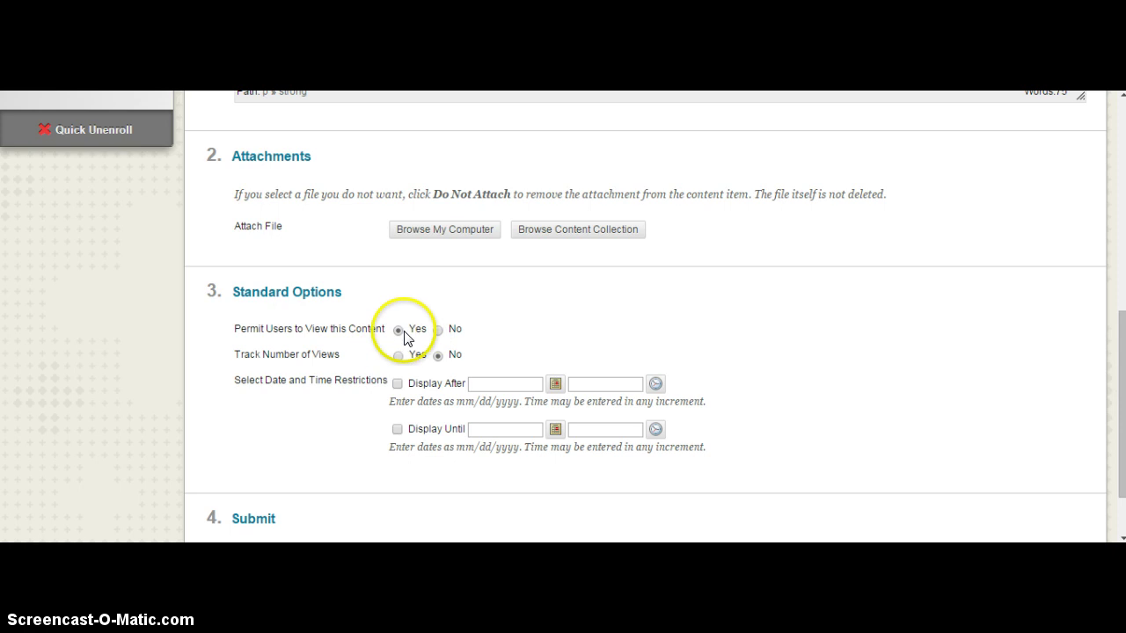
left_click(396, 383)
left_click(397, 430)
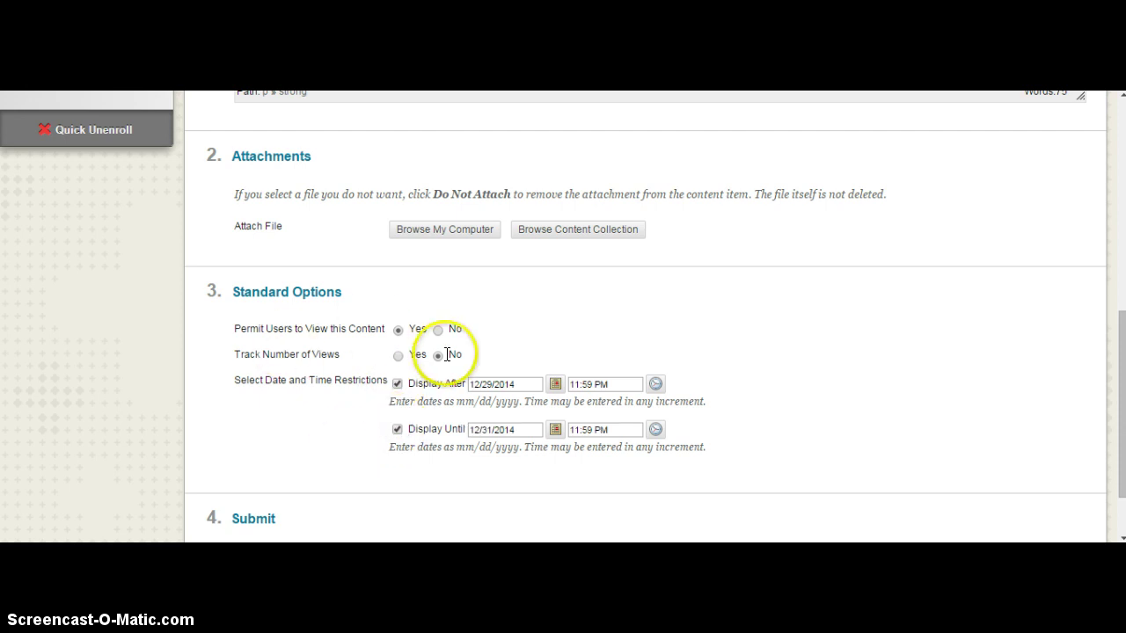
left_click(437, 329)
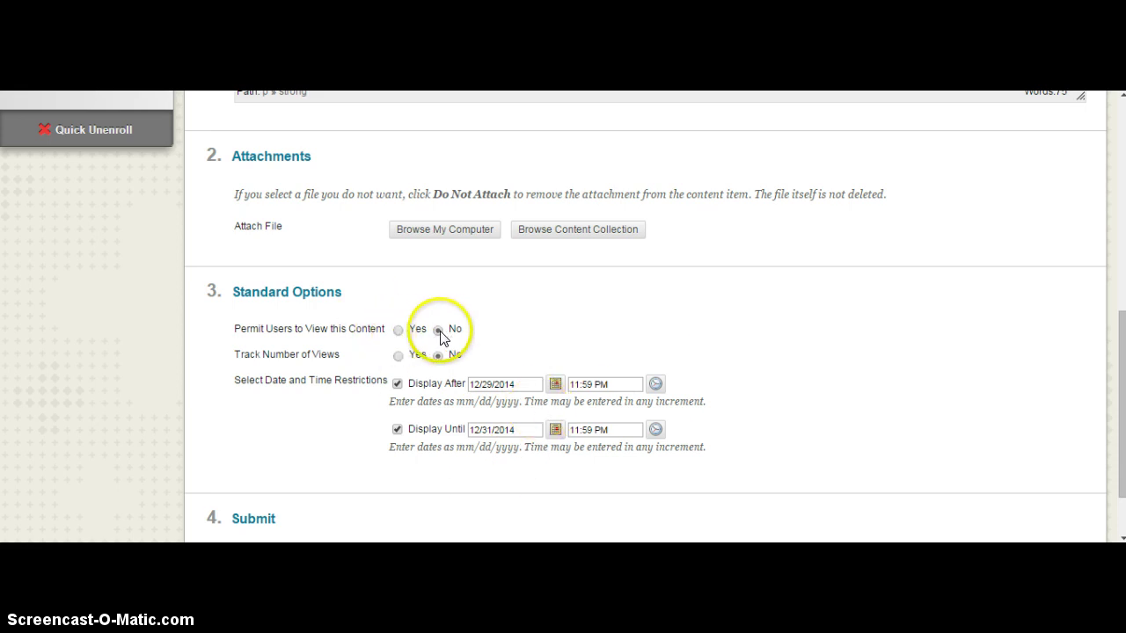
left_click(397, 329)
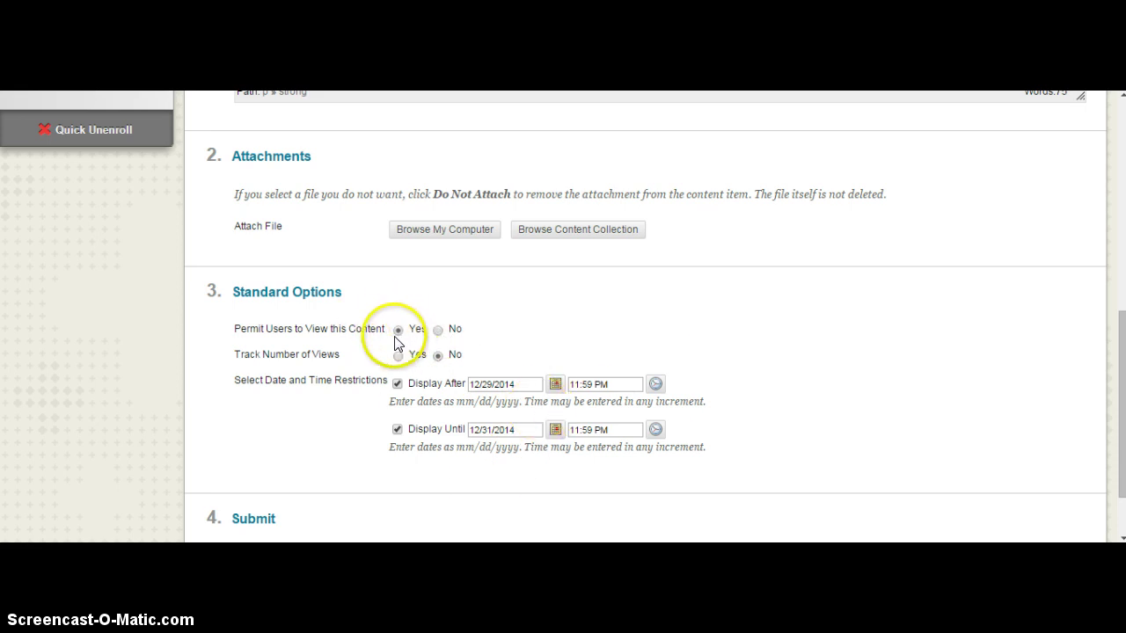
left_click(396, 384)
left_click(396, 429)
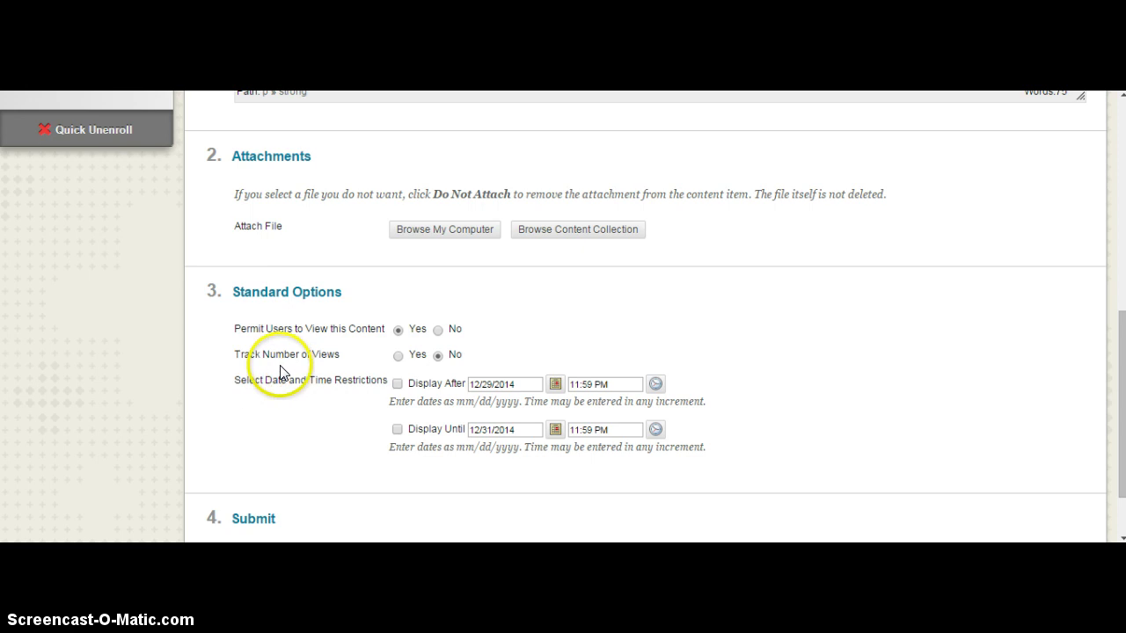
Submit the Information item and review its text and embedded video on the Content page
scroll(278, 376, "down", 1)
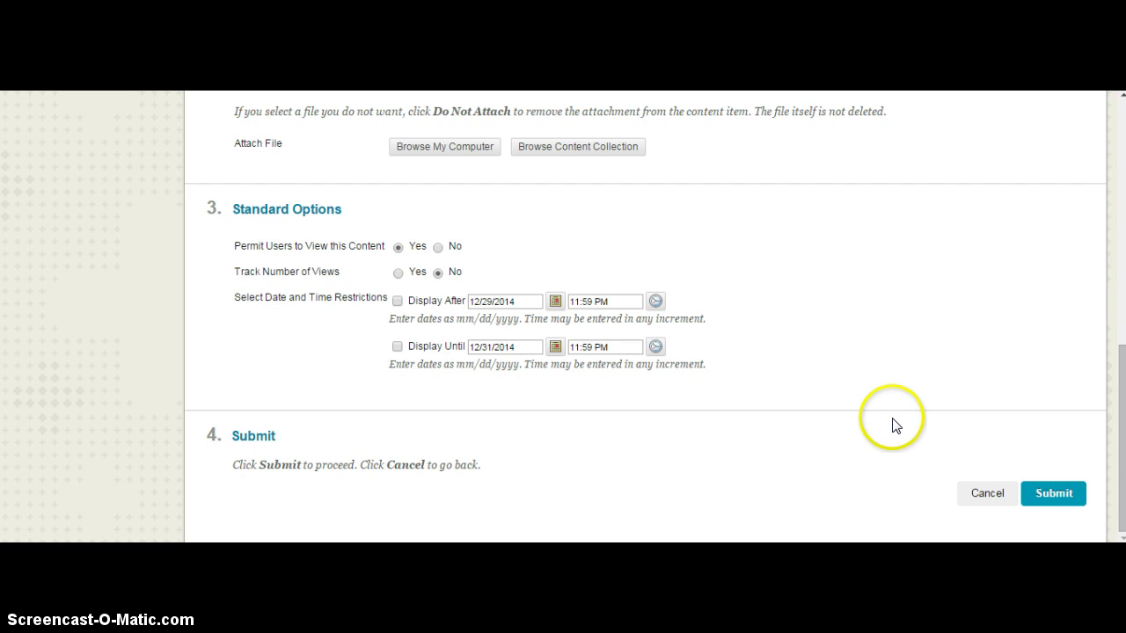
left_click(1059, 496)
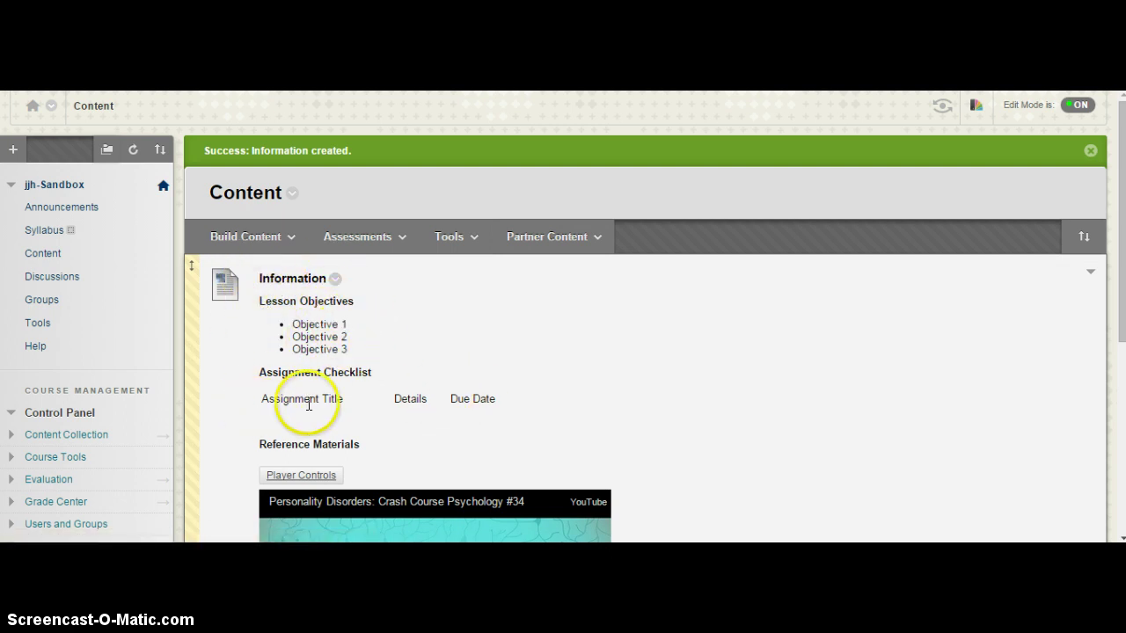
scroll(523, 419, "down", 1)
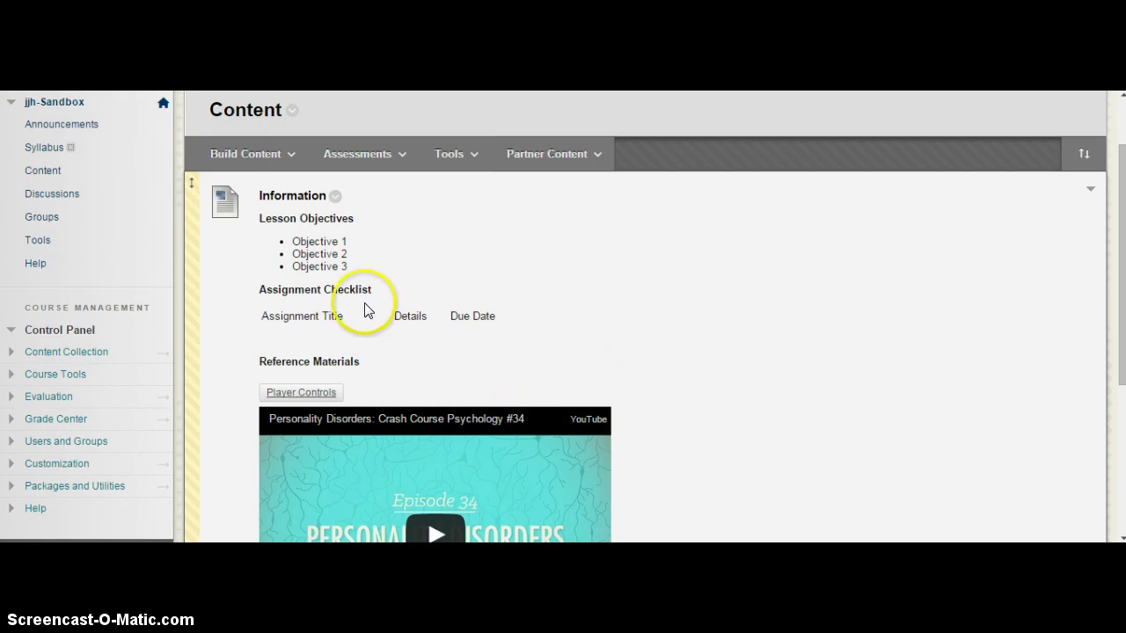
scroll(595, 355, "down", 3)
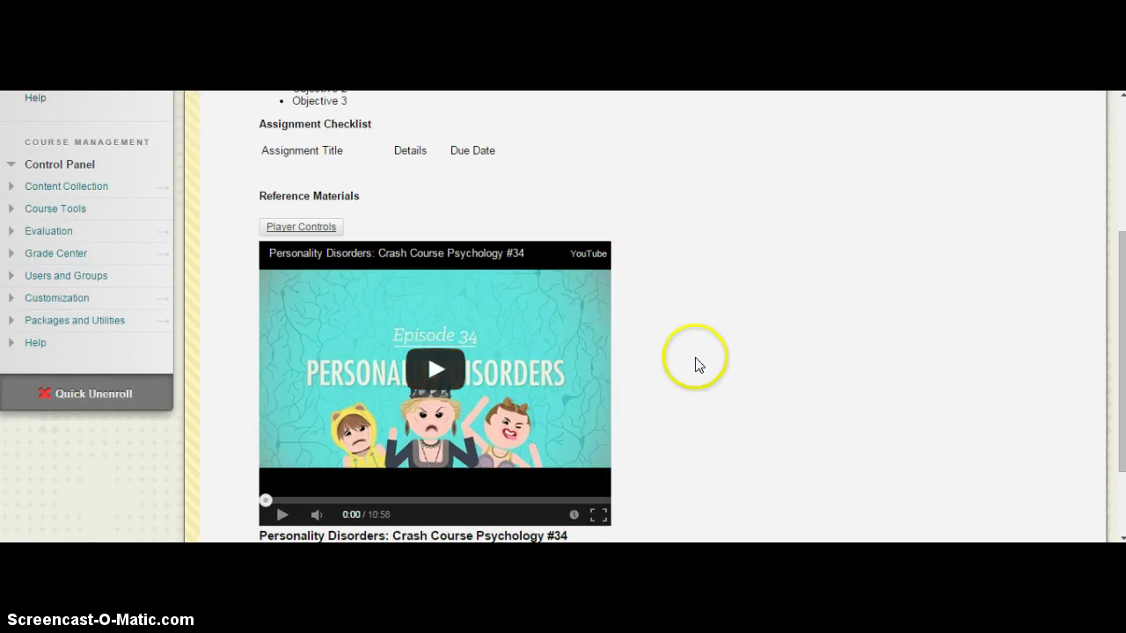
scroll(721, 398, "up", 4)
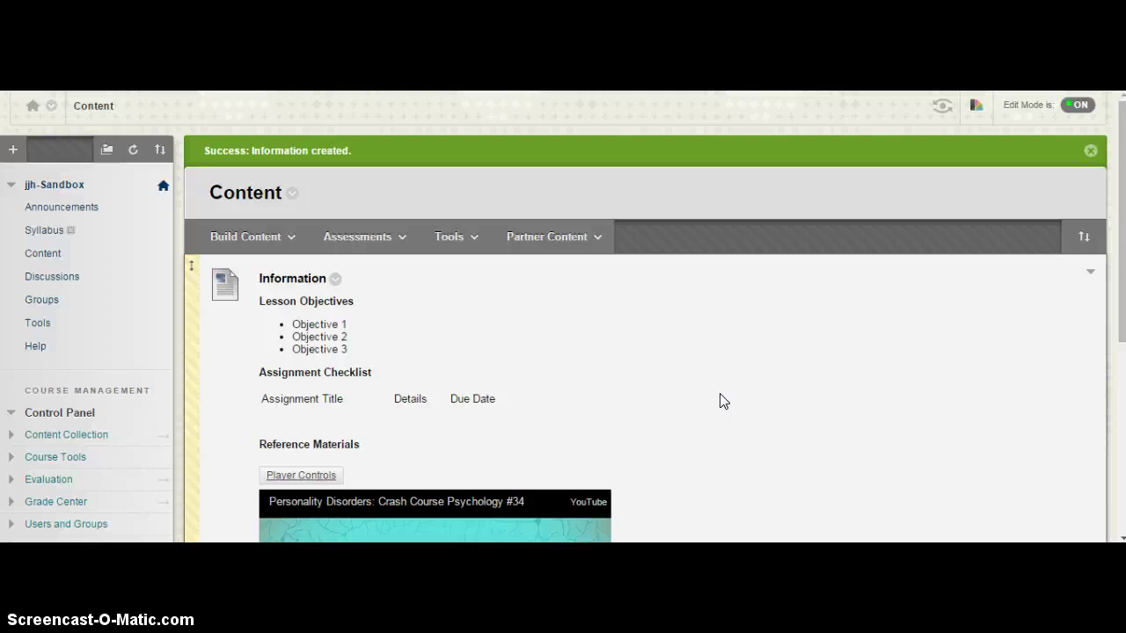
Open the choice of content types that can be added to the Content page
left_click(260, 236)
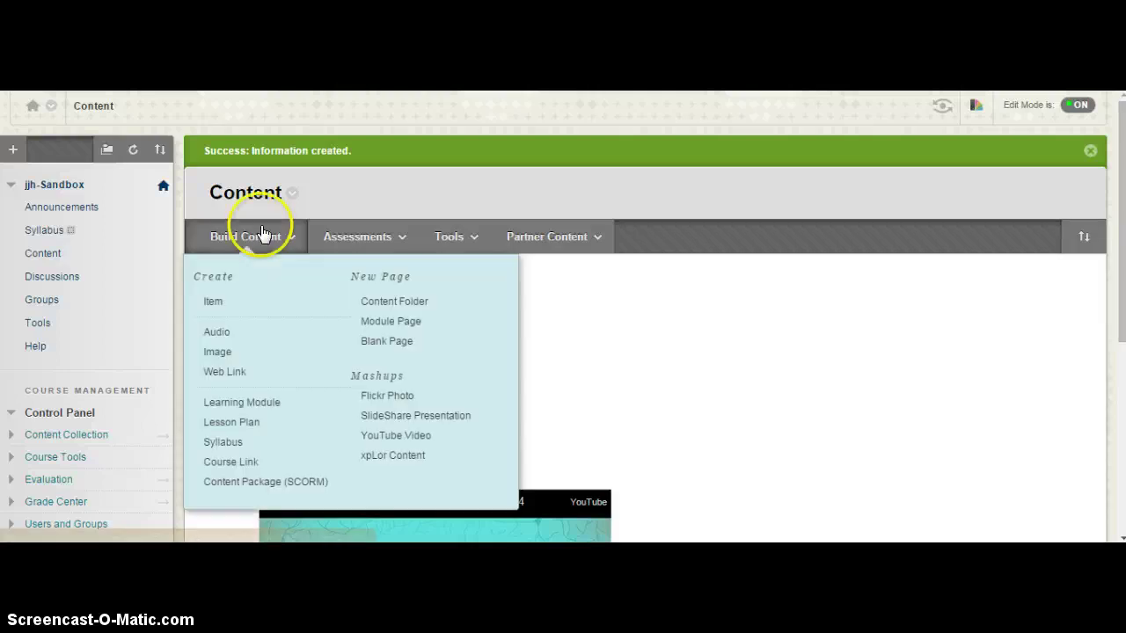